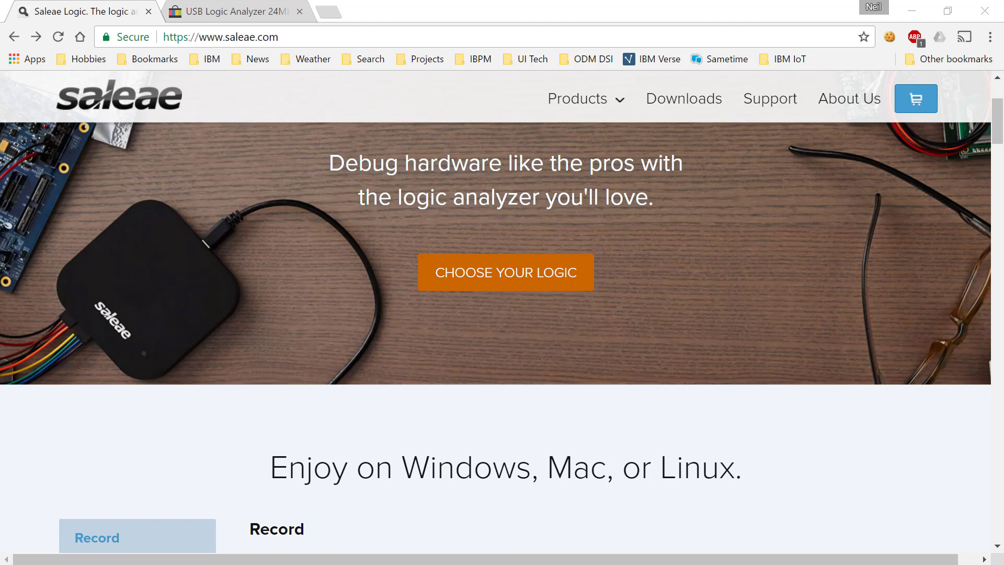
- Open the Saleae model comparison, then bring up the eBay listing for the 24MHz 8 Channel analyzer
click(584, 100)
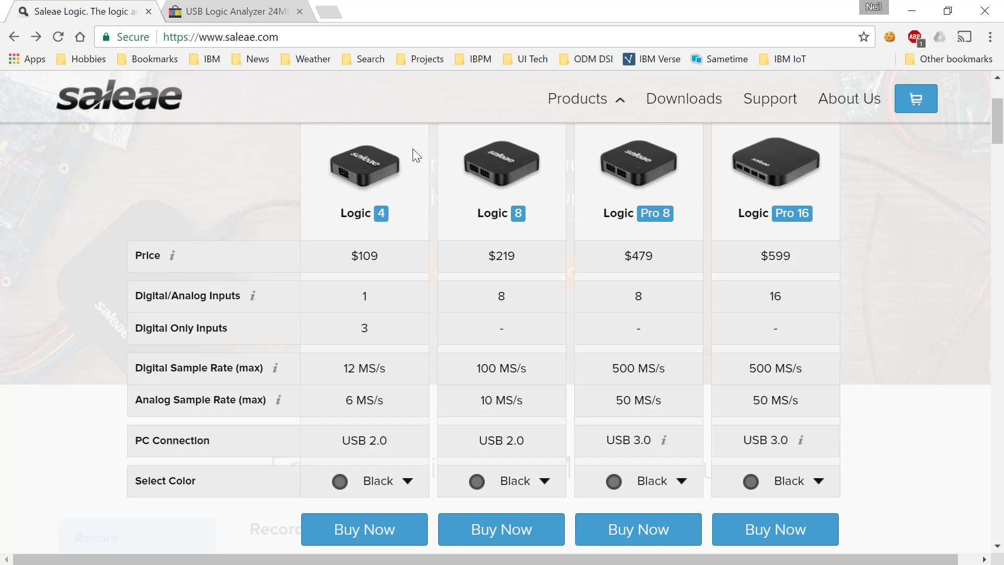
click(230, 12)
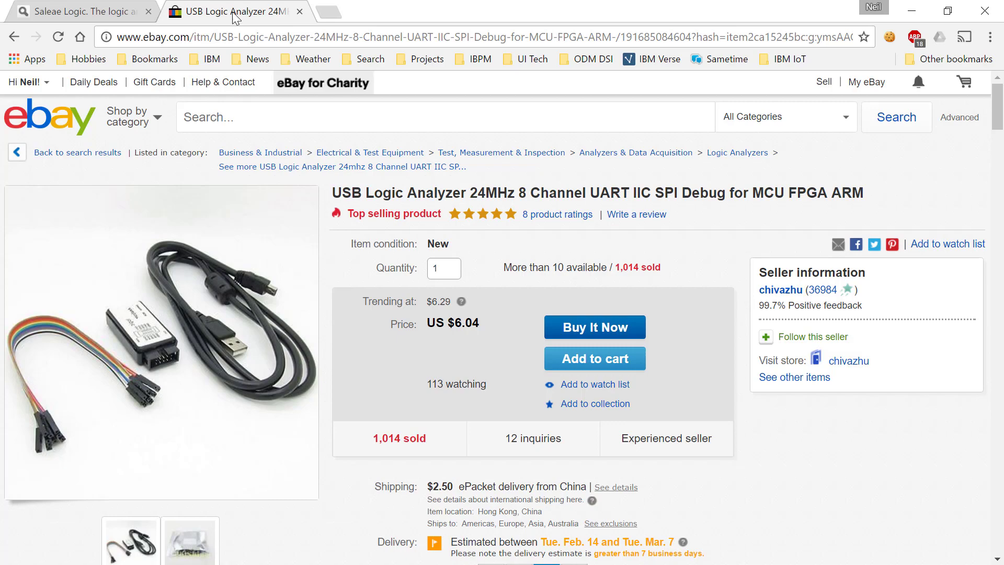
scroll(482, 275, down, 9)
scroll(488, 278, down, 5)
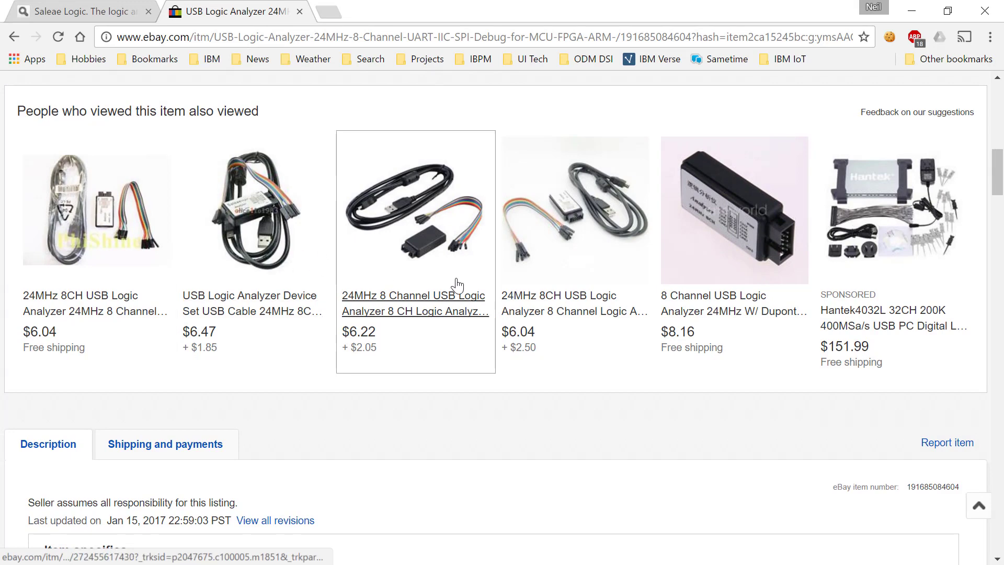
scroll(571, 353, up, 4)
scroll(572, 354, up, 10)
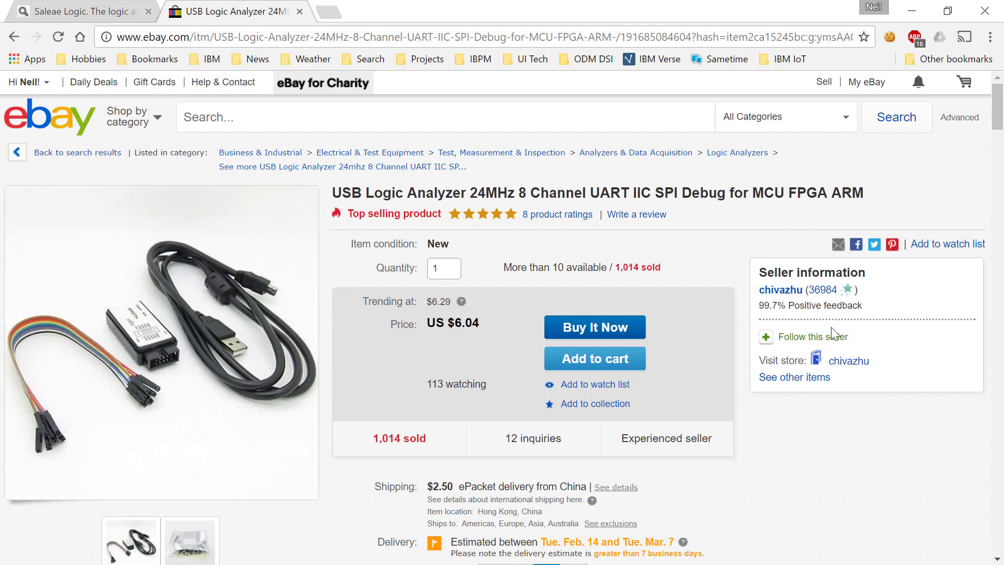
mouse_move(213, 309)
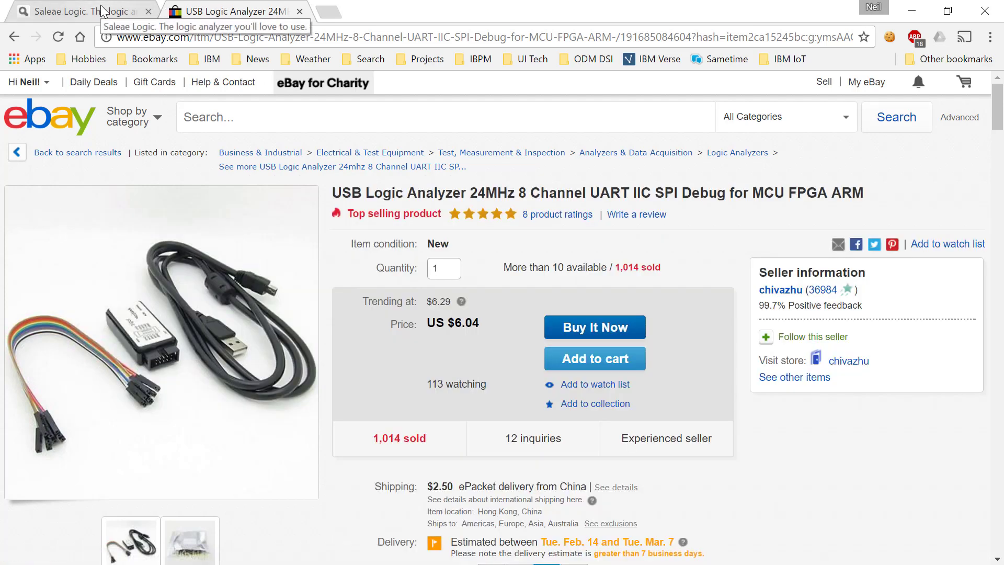
- Return to the Saleae site and go to its Downloads page for Logic 1.2.12 for Windows
click(103, 11)
scroll(668, 208, up, 1)
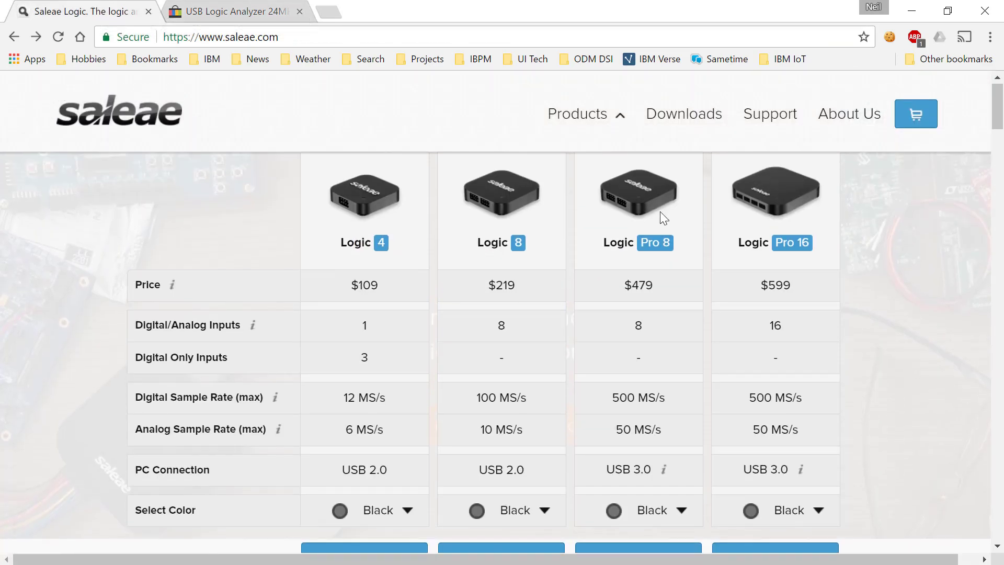
click(684, 117)
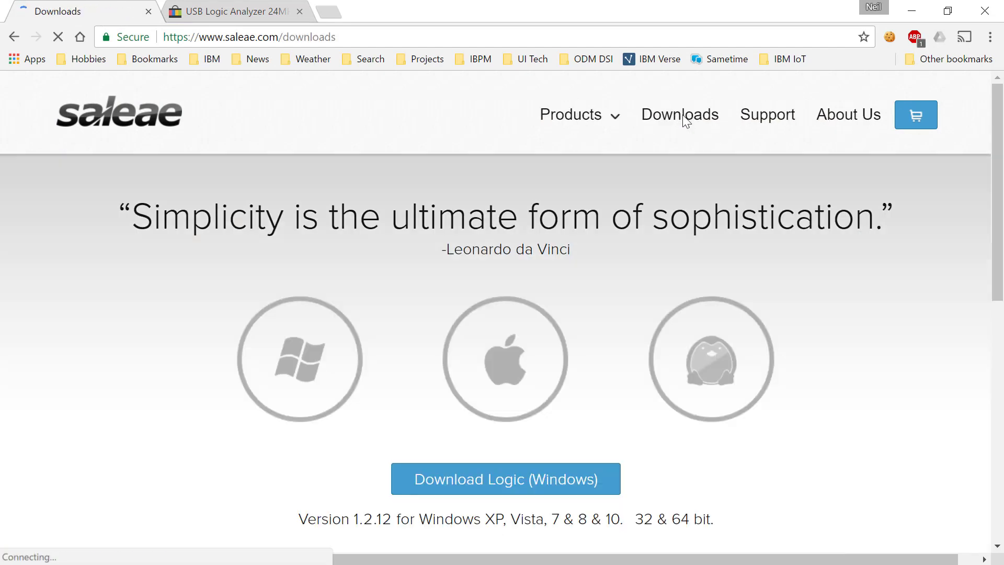
scroll(567, 273, down, 3)
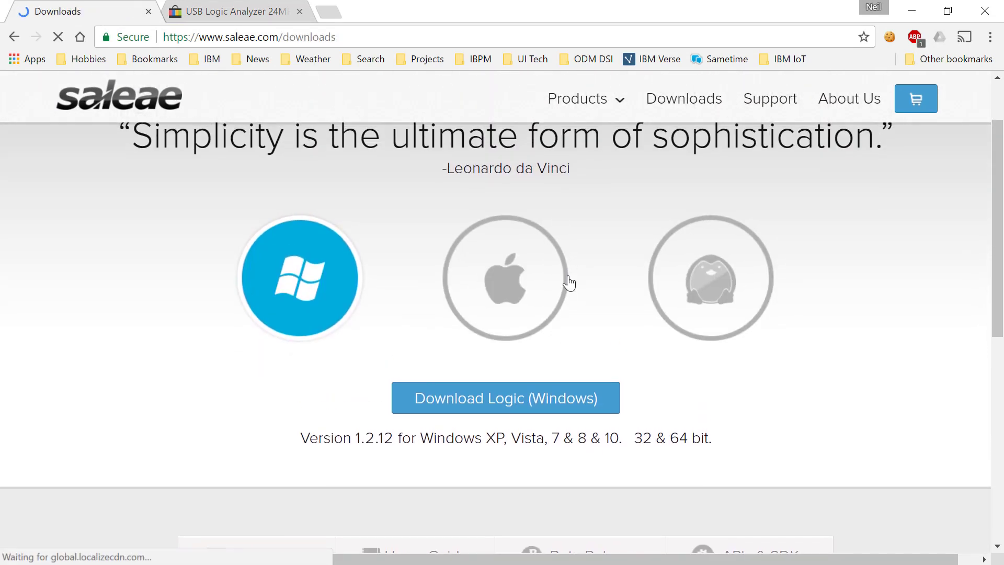
scroll(586, 311, up, 3)
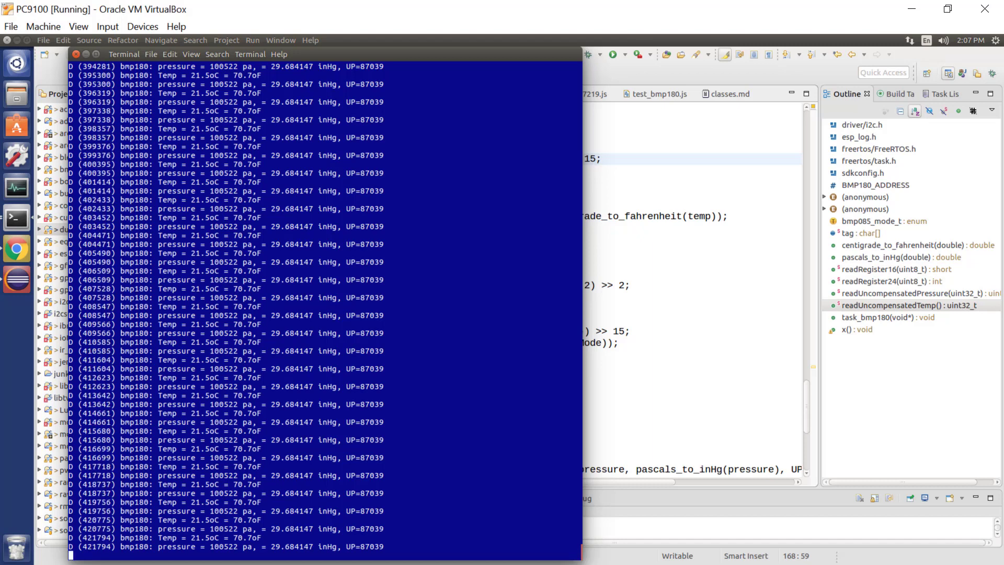
- Leave the BMP180 terminal output and bring the Saleae Logic window to the front
key(alt+Tab)
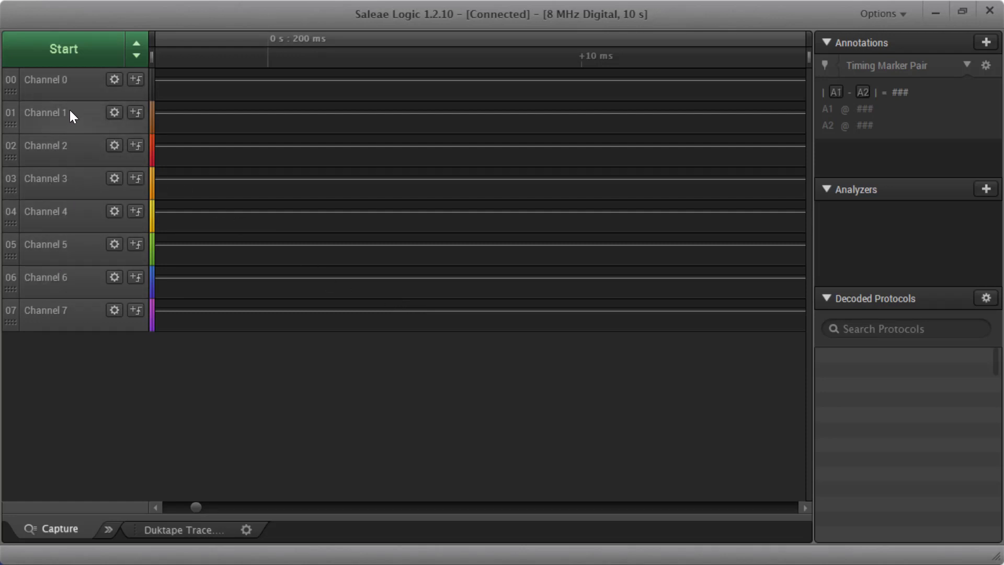
- Start a 10 s, 8 MHz digital capture on the logic analyzer channels
click(95, 52)
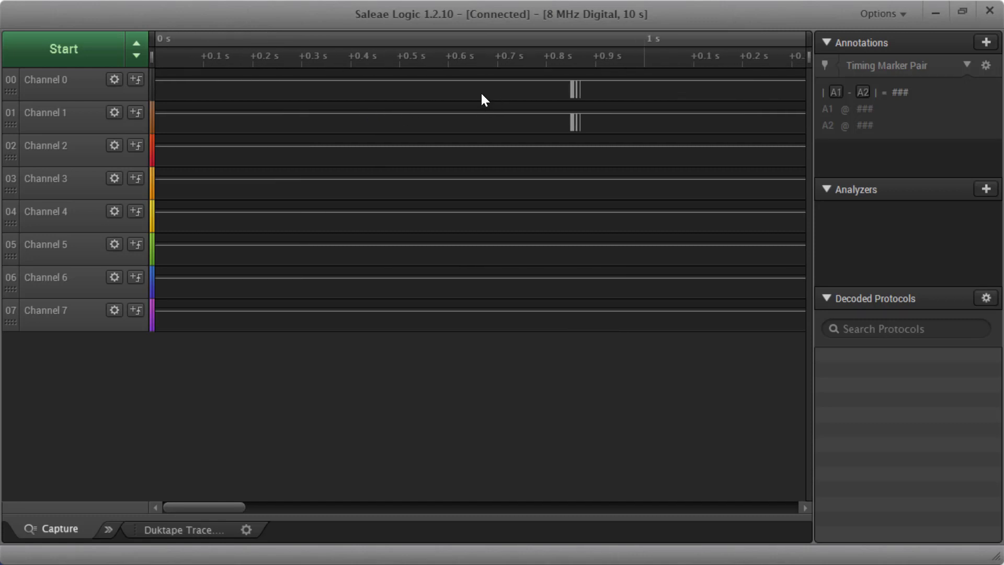
- Zoom the waveform in on one burst of activity on Channels 0 and 1
drag(478, 96, 369, 102)
scroll(246, 99, down, 5)
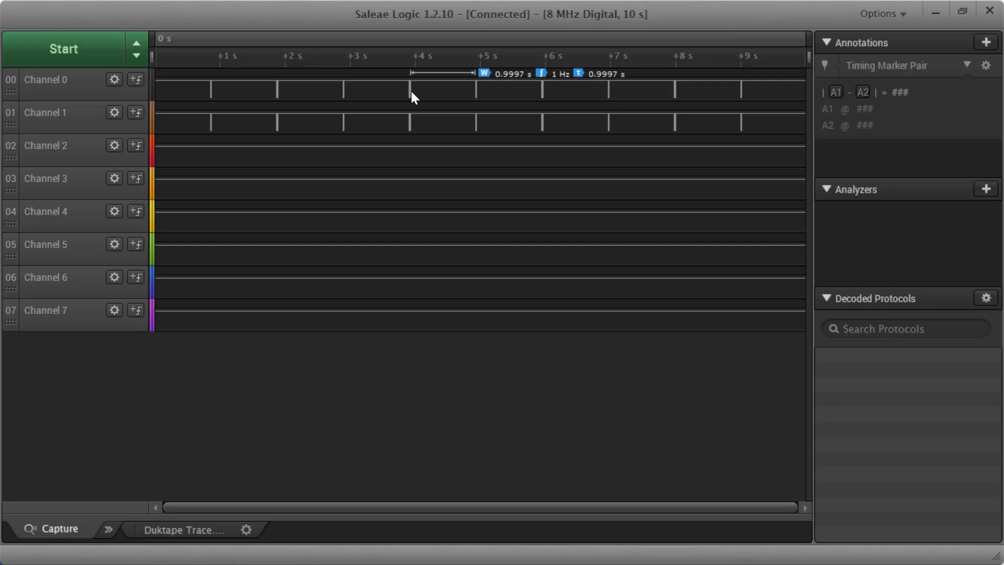
scroll(410, 93, up, 2)
scroll(411, 91, up, 12)
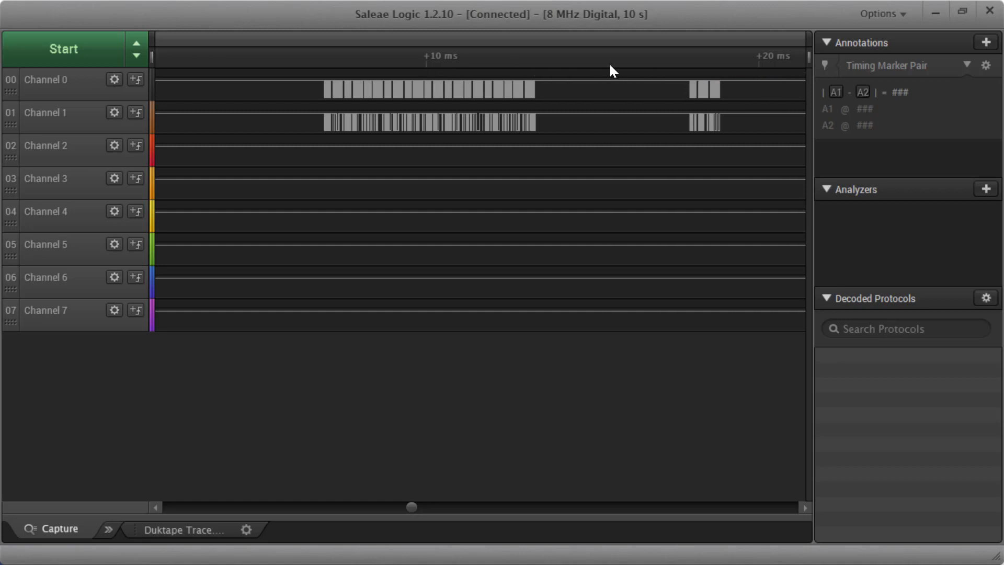
scroll(426, 95, up, 5)
scroll(411, 96, up, 2)
scroll(411, 97, up, 5)
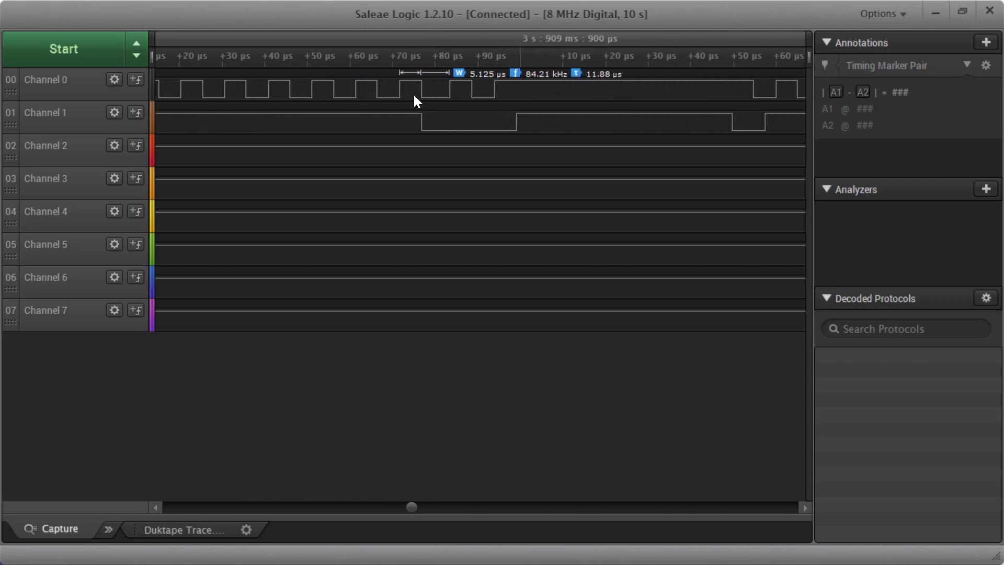
scroll(413, 93, down, 2)
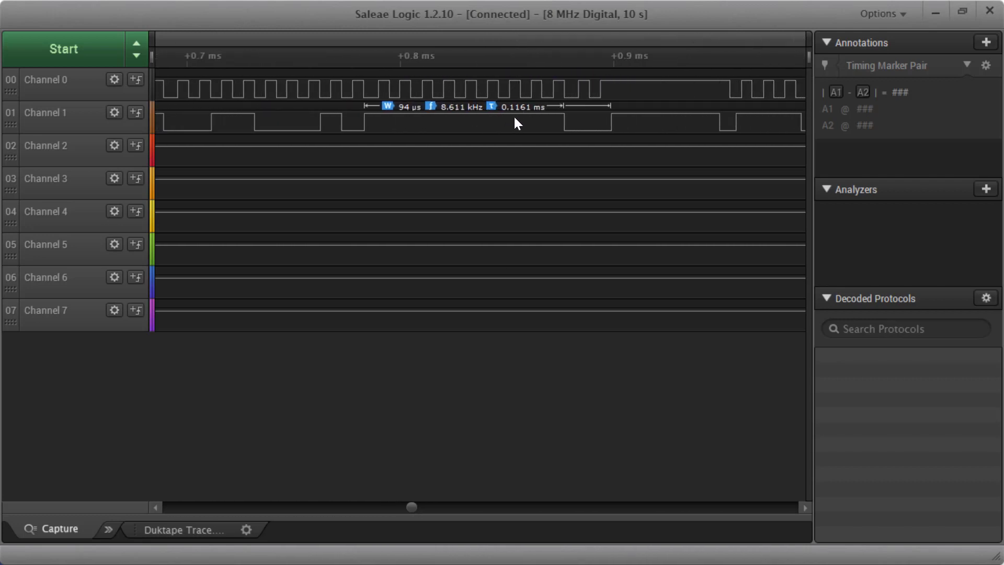
- Pan to the start of the burst so individual clock pulses and data bits show
drag(517, 115, 668, 121)
drag(361, 102, 436, 102)
scroll(474, 100, up, 2)
scroll(418, 106, down, 2)
scroll(313, 85, right, 2)
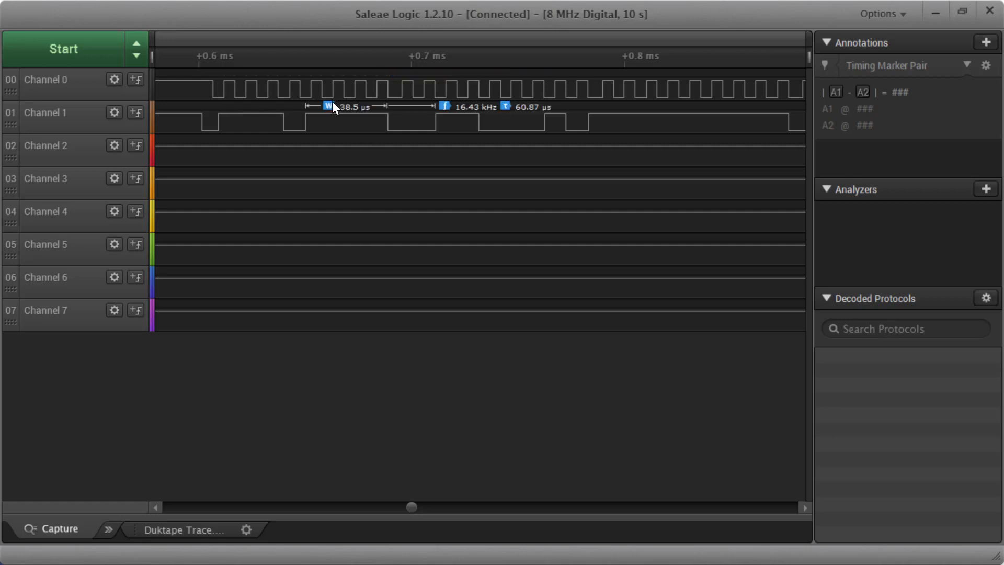
- Add an I2C analyzer with SDA on Channel 1 and SCL on Channel 0, and save it
click(986, 190)
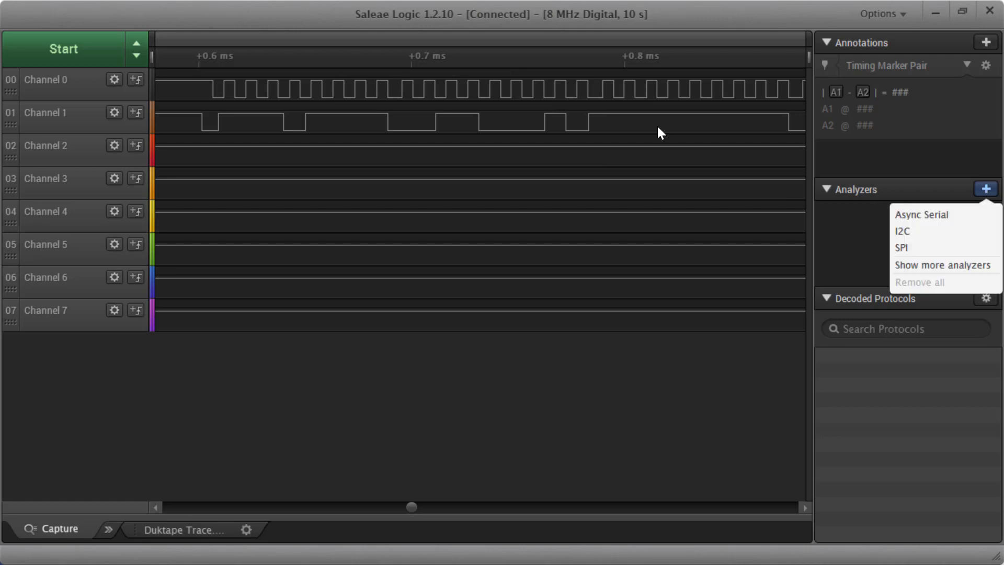
click(917, 228)
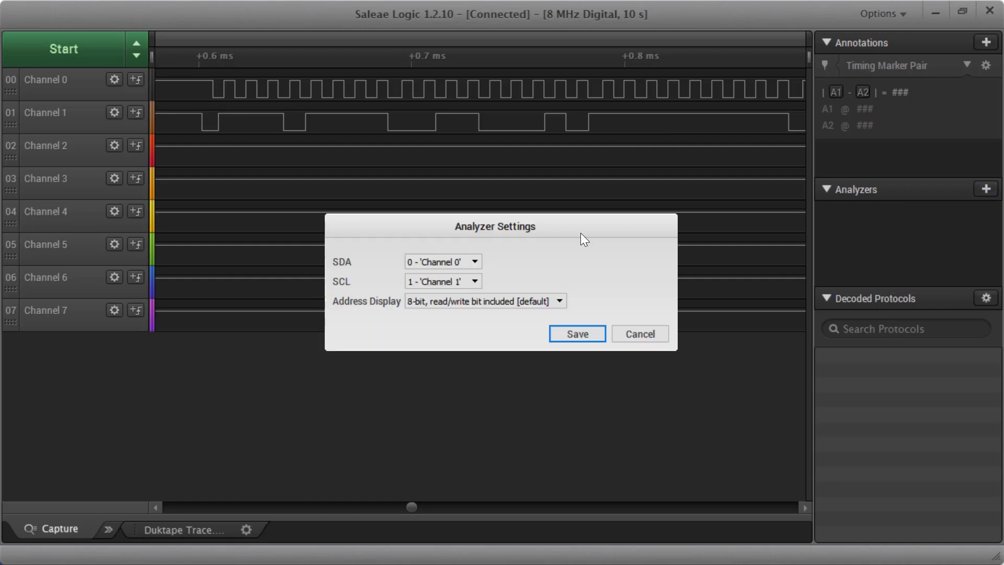
click(475, 262)
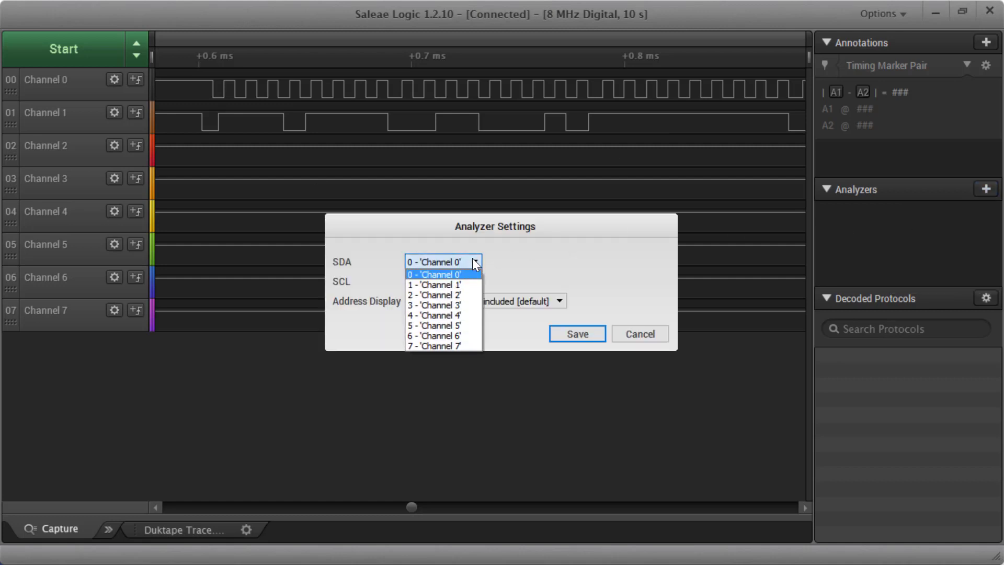
click(453, 285)
click(457, 281)
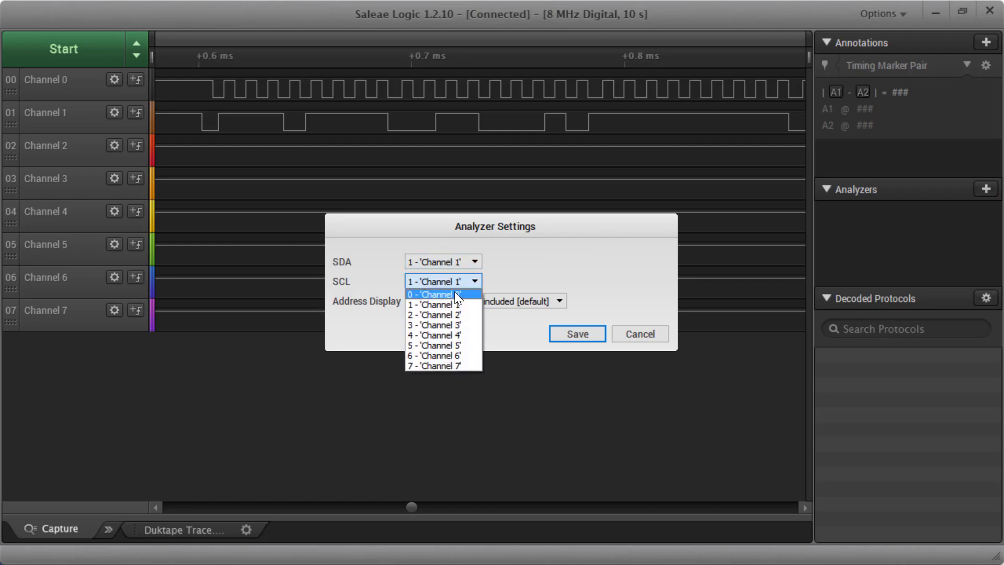
click(455, 294)
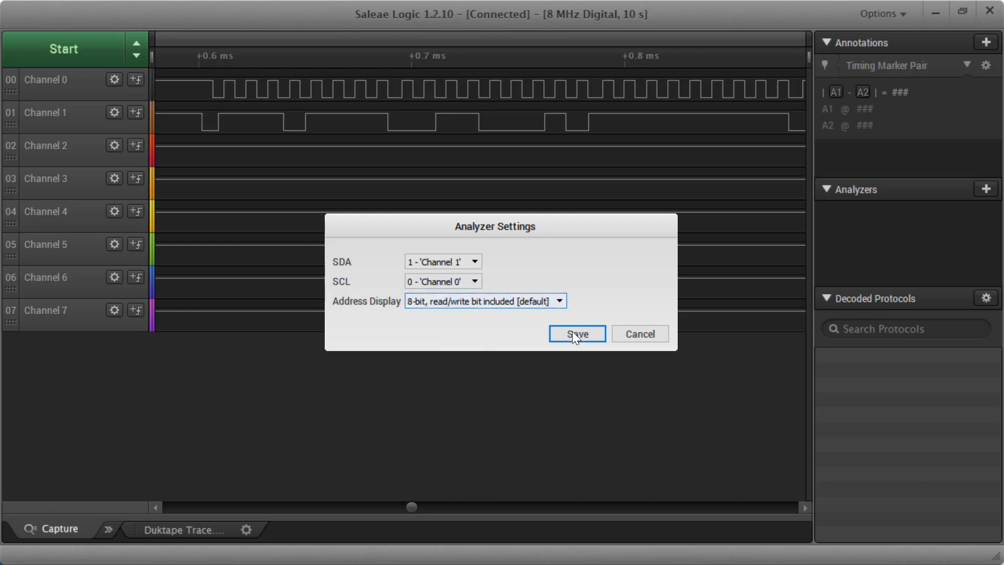
key(Return)
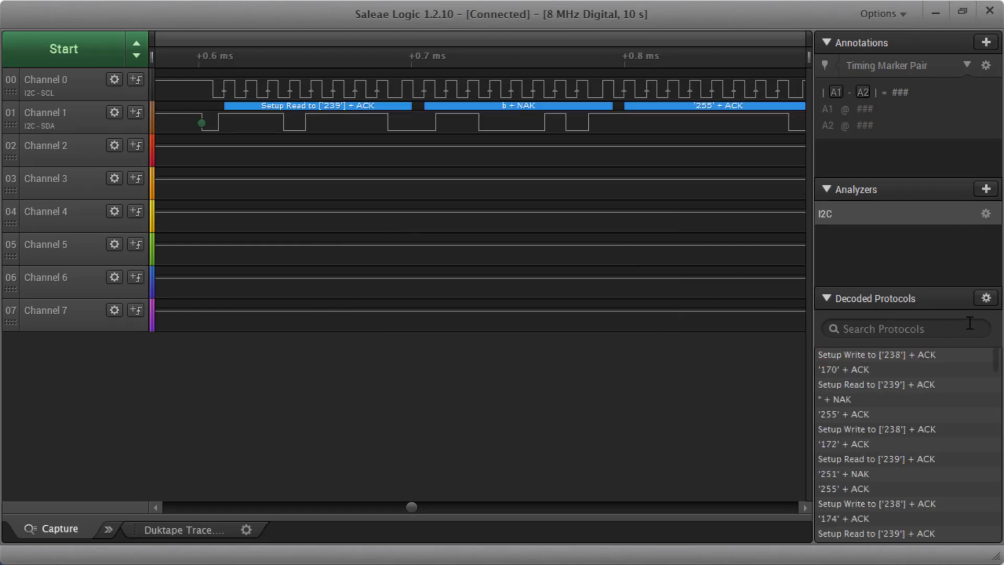
- Switch the I2C analyzer's display radix to Hex
click(987, 298)
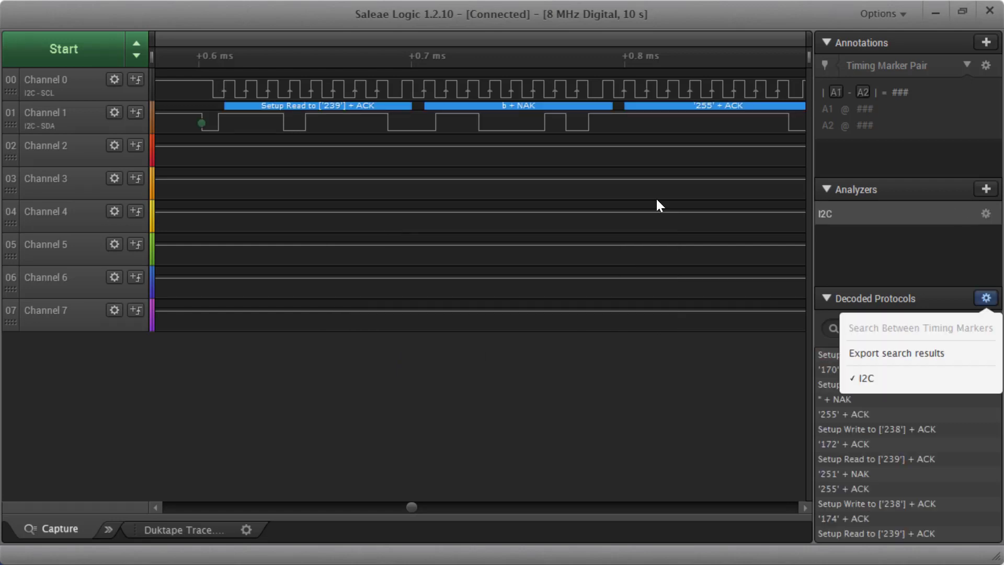
click(987, 214)
click(981, 355)
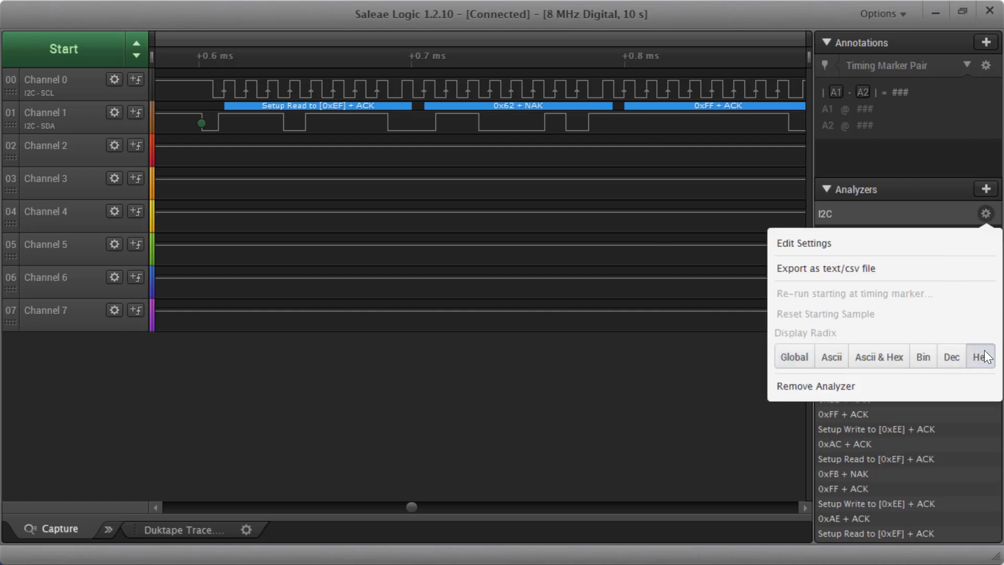
click(634, 381)
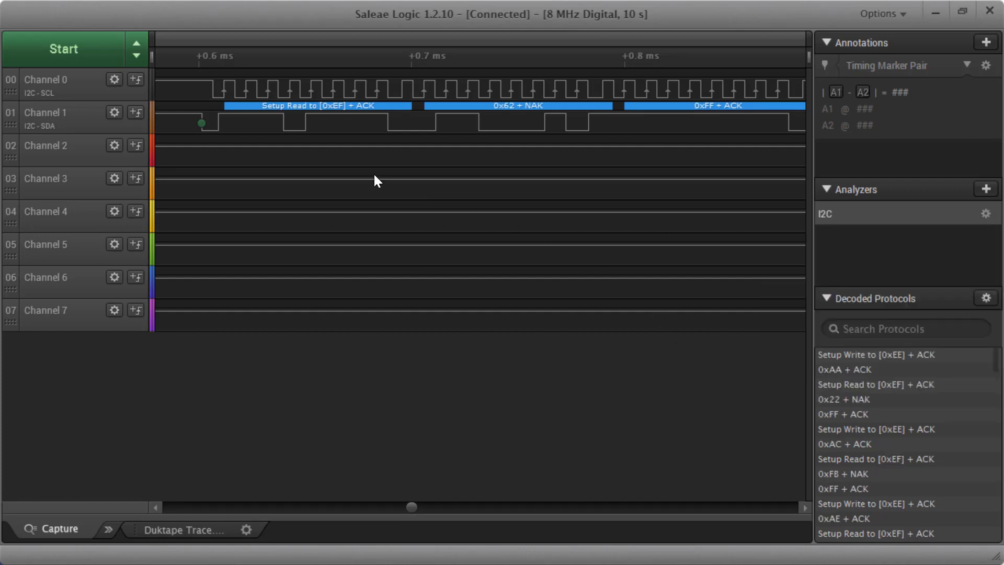
scroll(319, 133, down, 2)
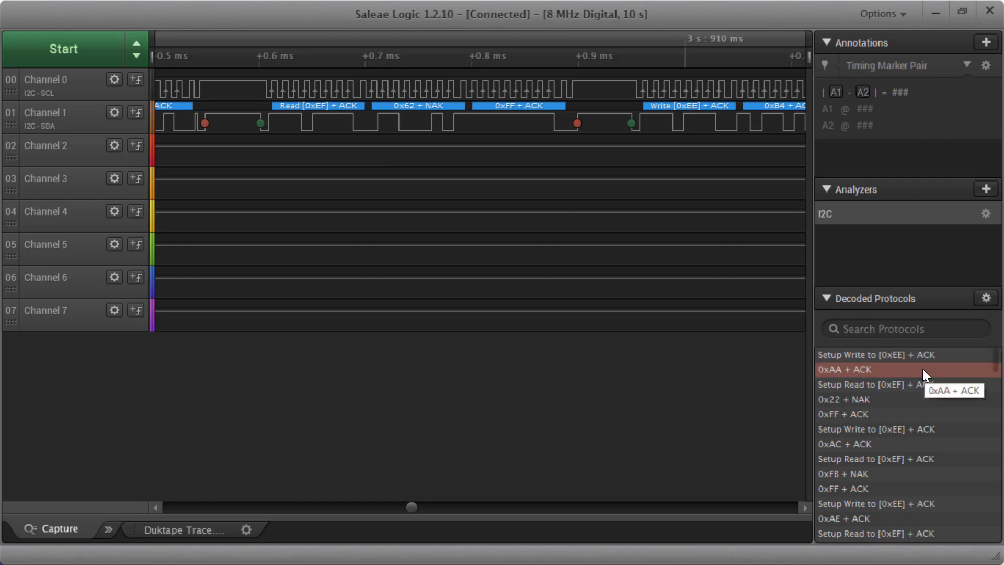
- Zoom the waveform and jump to the Setup Write to [0xEE] and 0x62 + NAK packets
scroll(618, 180, down, 5)
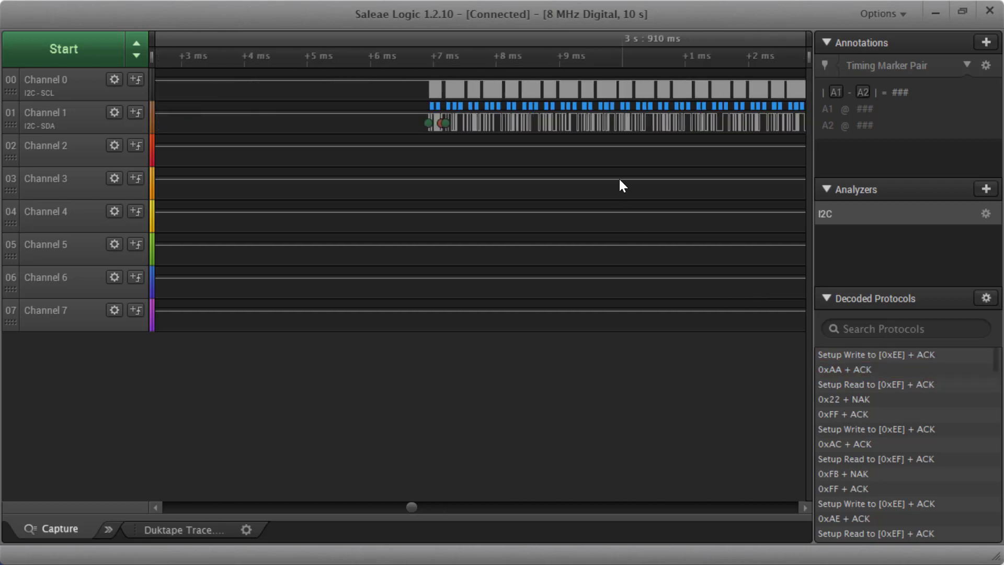
scroll(619, 177, down, 4)
drag(645, 161, 364, 146)
scroll(660, 166, down, 3)
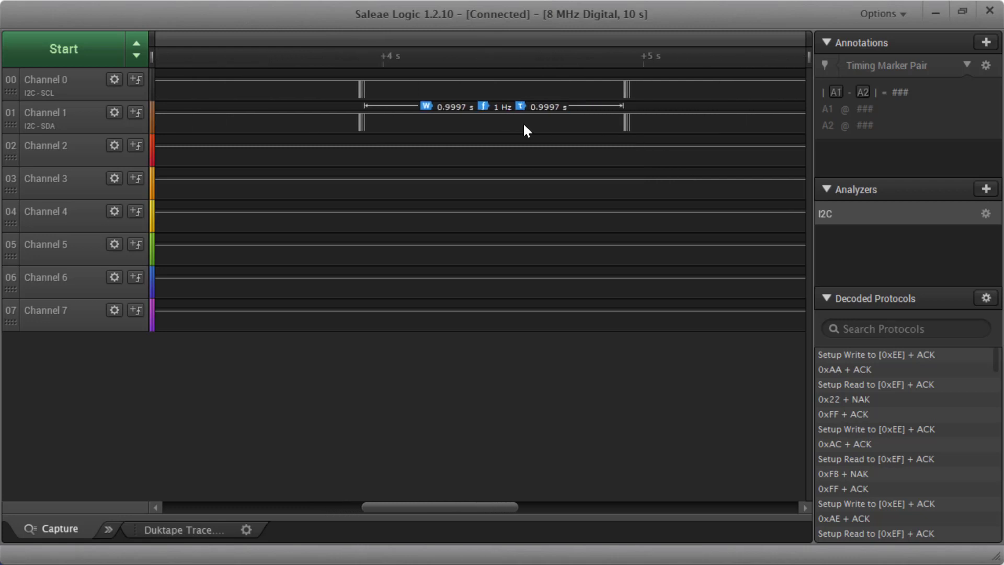
scroll(626, 124, up, 8)
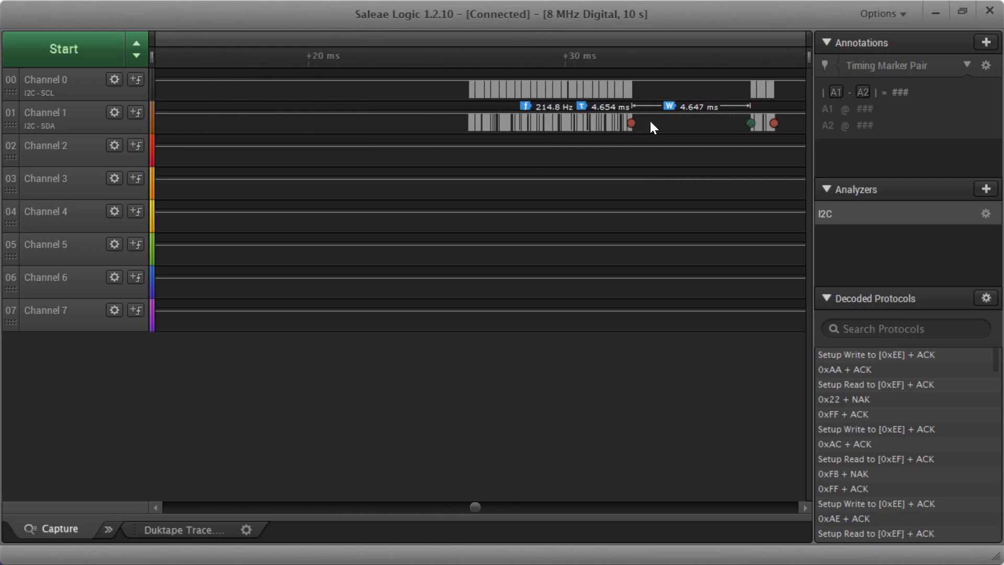
scroll(650, 119, up, 5)
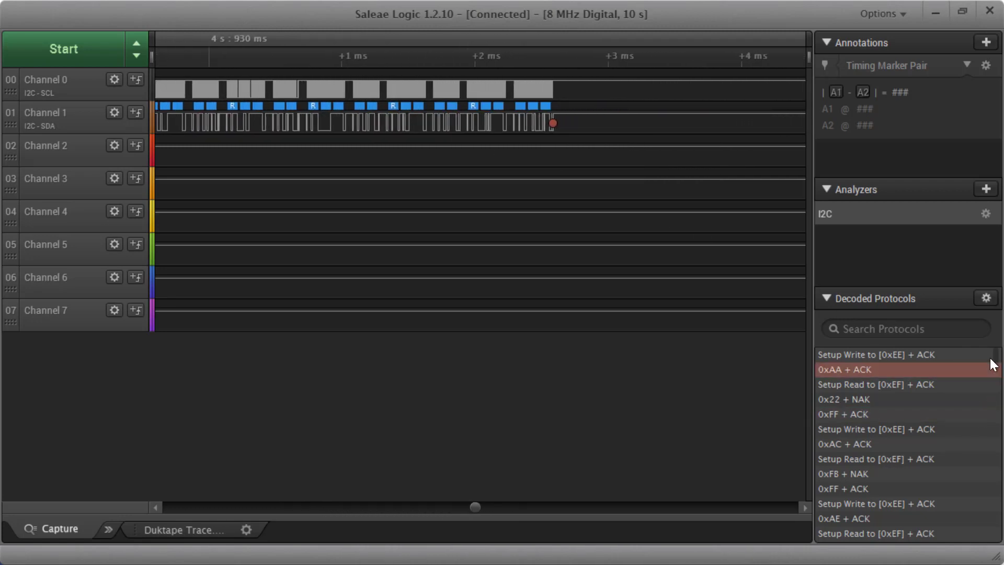
scroll(985, 476, down, 5)
click(871, 436)
click(876, 476)
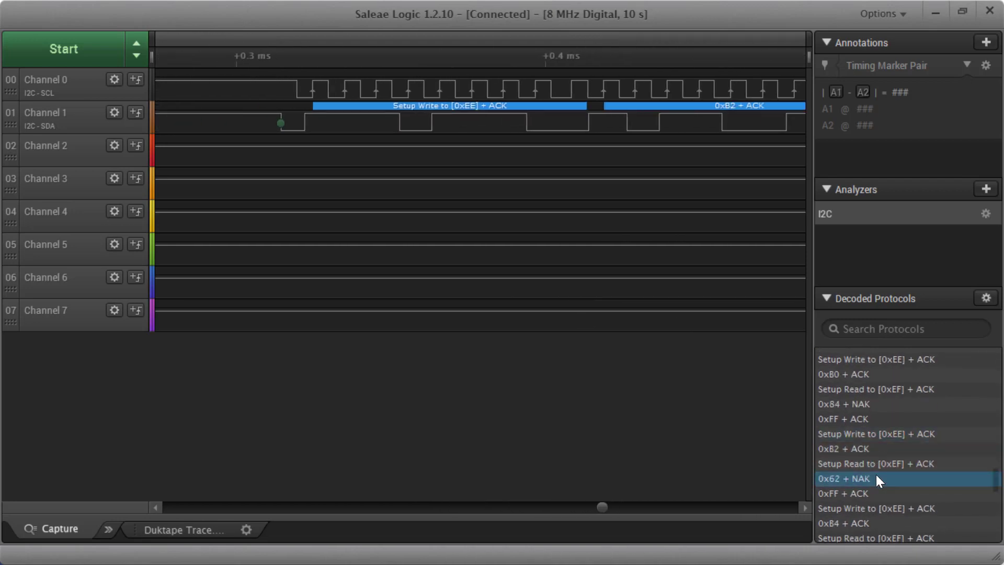
scroll(464, 187, down, 3)
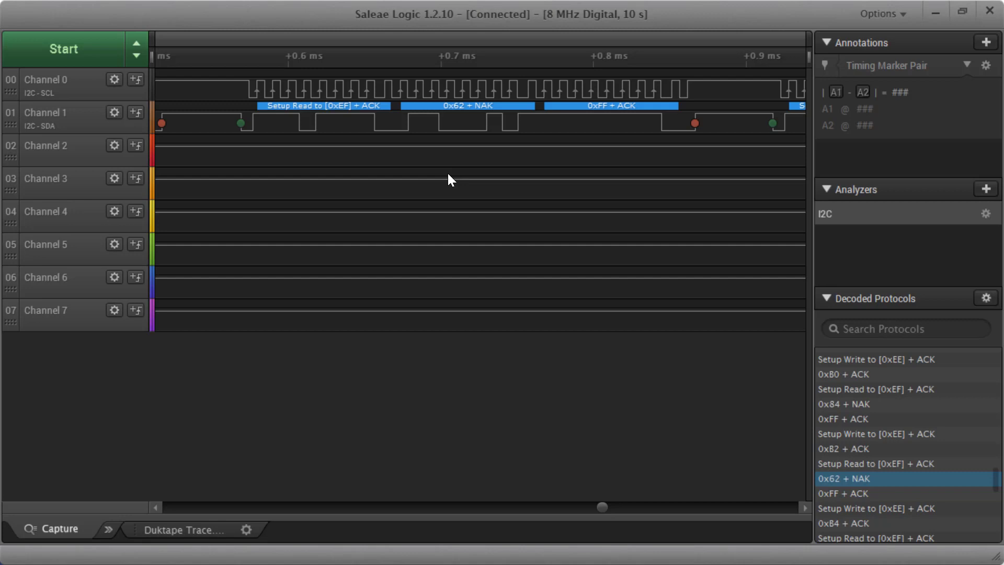
- Browse the full analyzer list without adding one, then return to the US $6.04 eBay listing
click(980, 216)
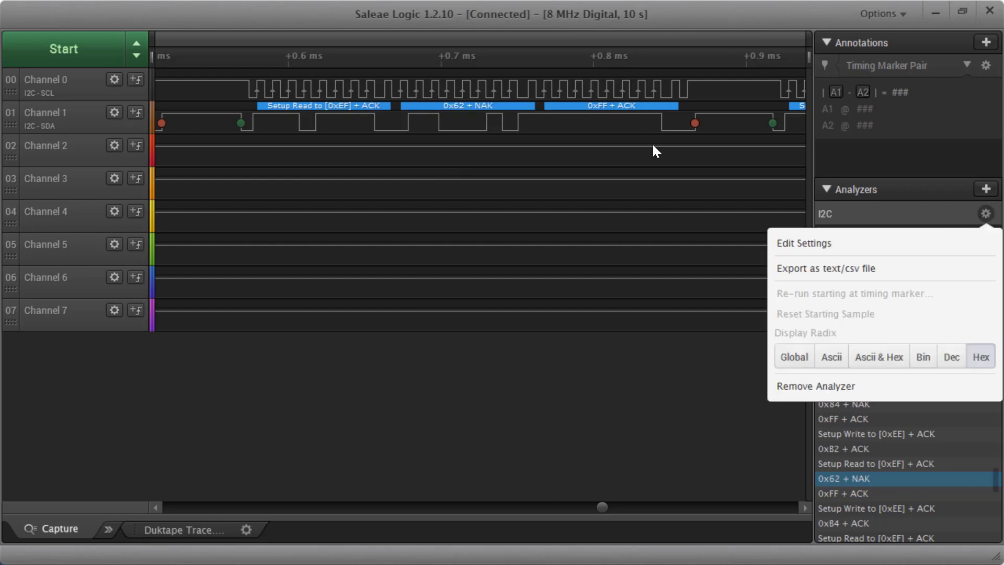
click(654, 150)
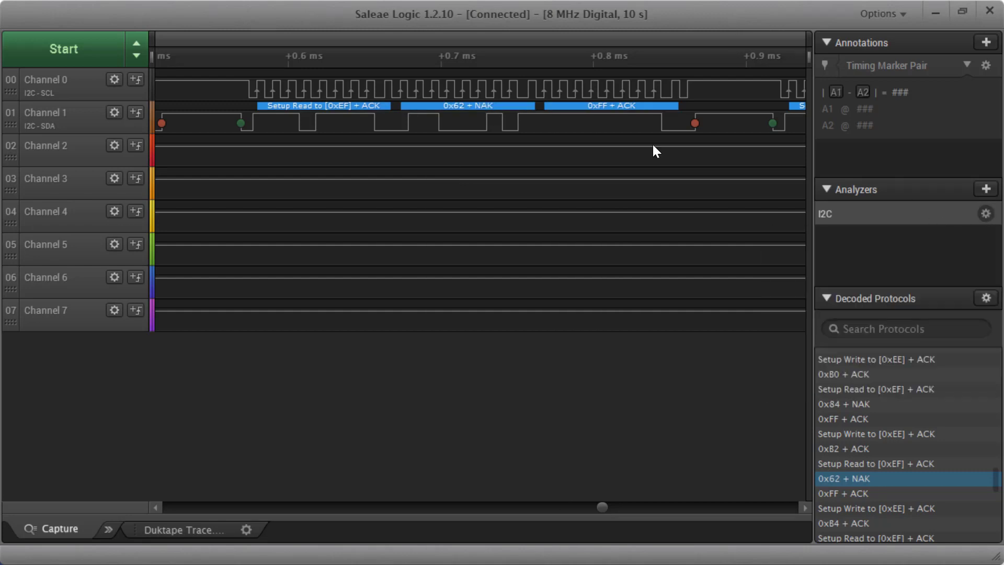
click(983, 190)
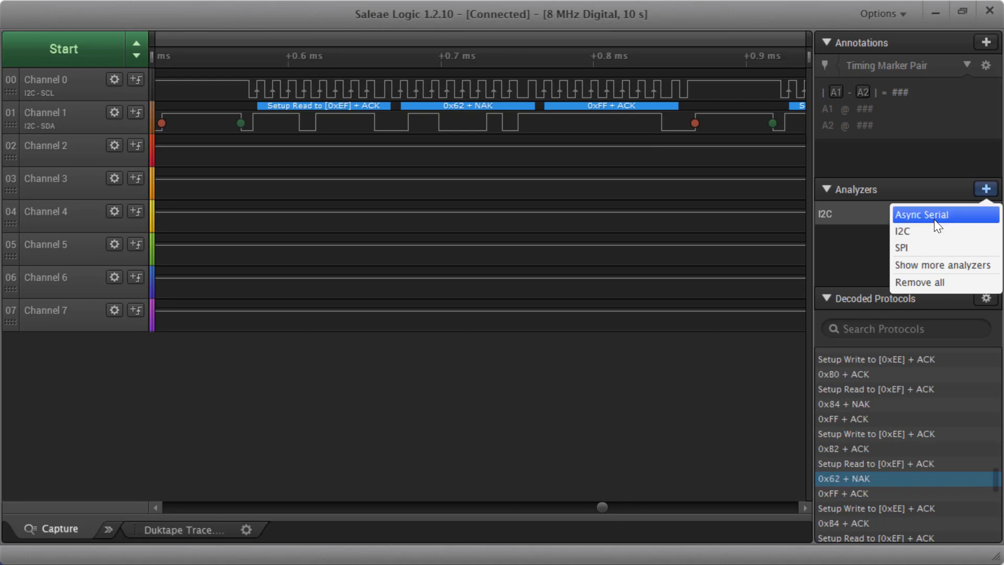
click(931, 265)
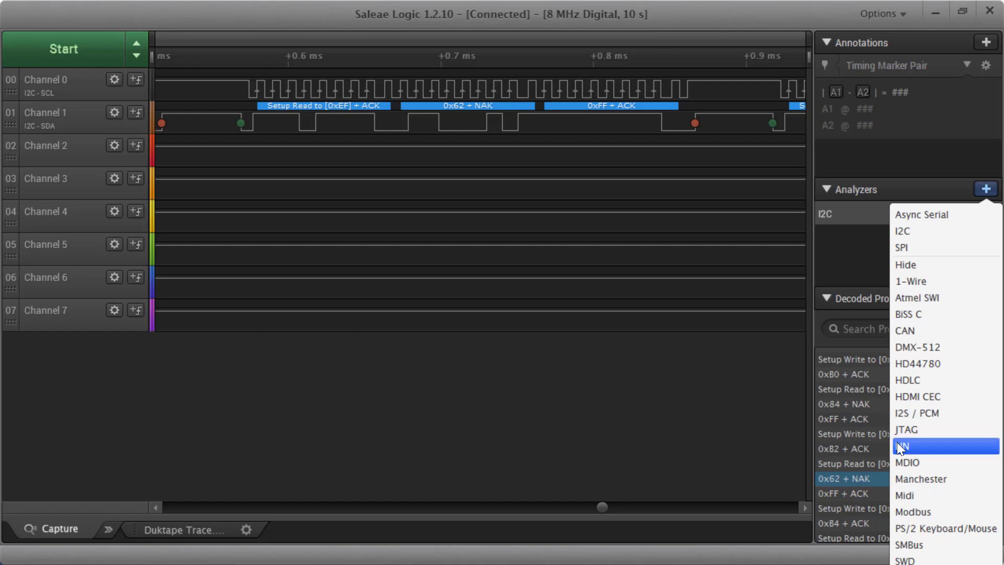
click(554, 173)
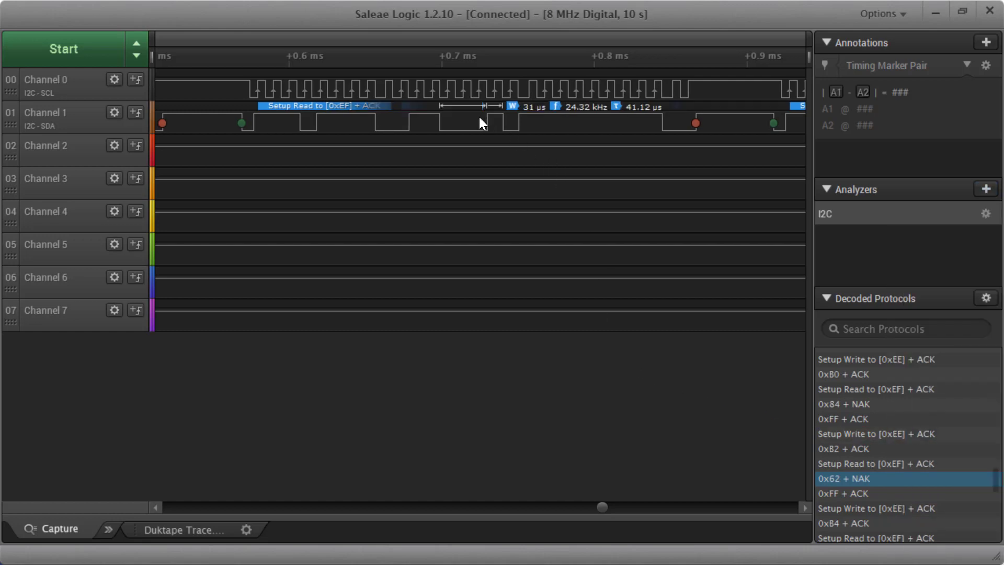
scroll(480, 116, down, 3)
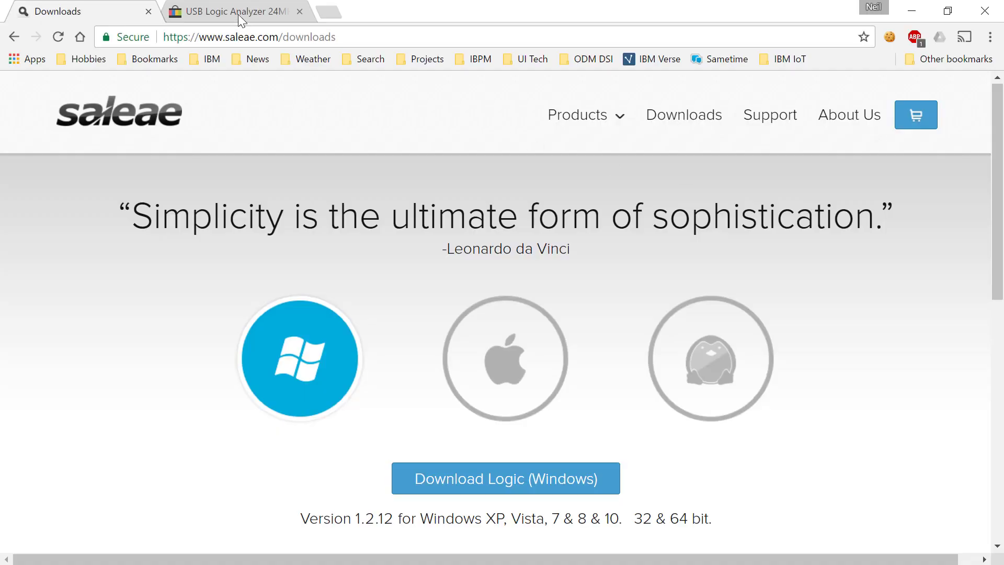
click(239, 14)
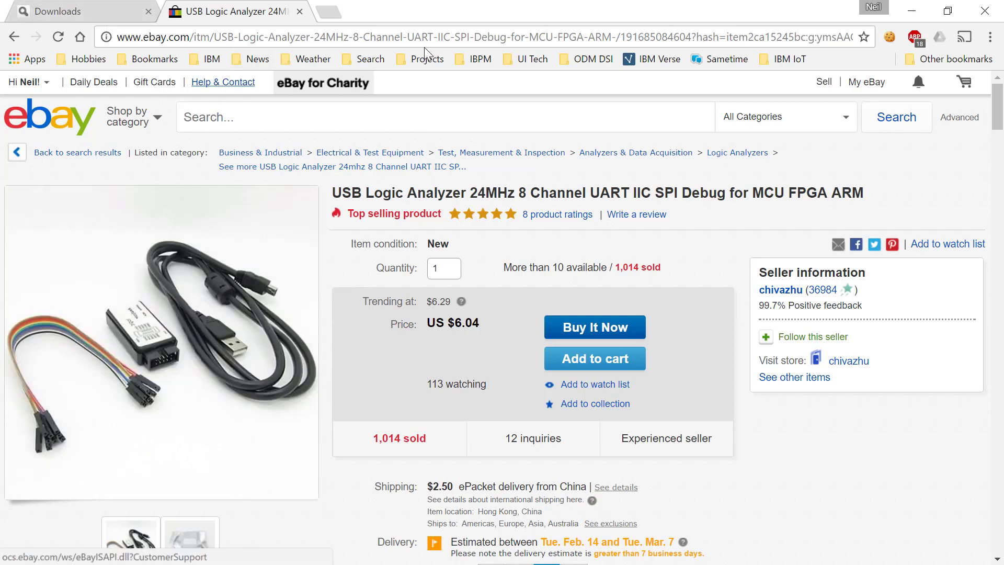
click(903, 12)
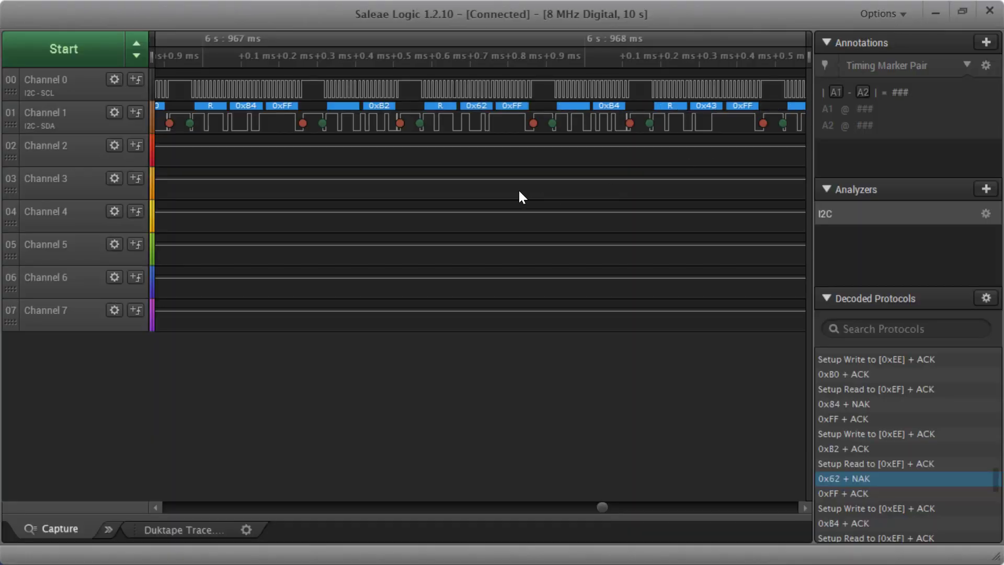
mouse_move(345, 127)
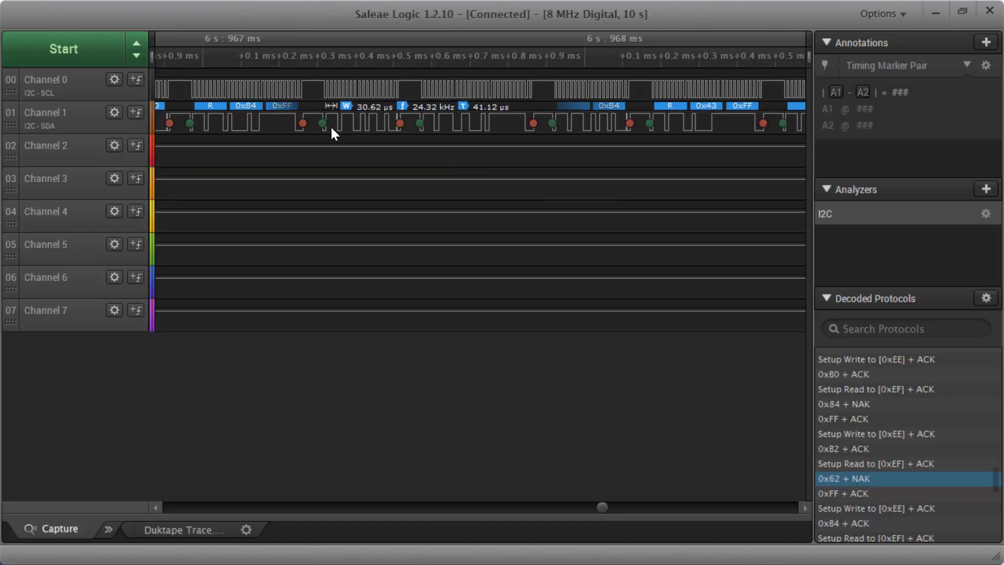
scroll(330, 125, up, 1)
scroll(330, 124, up, 4)
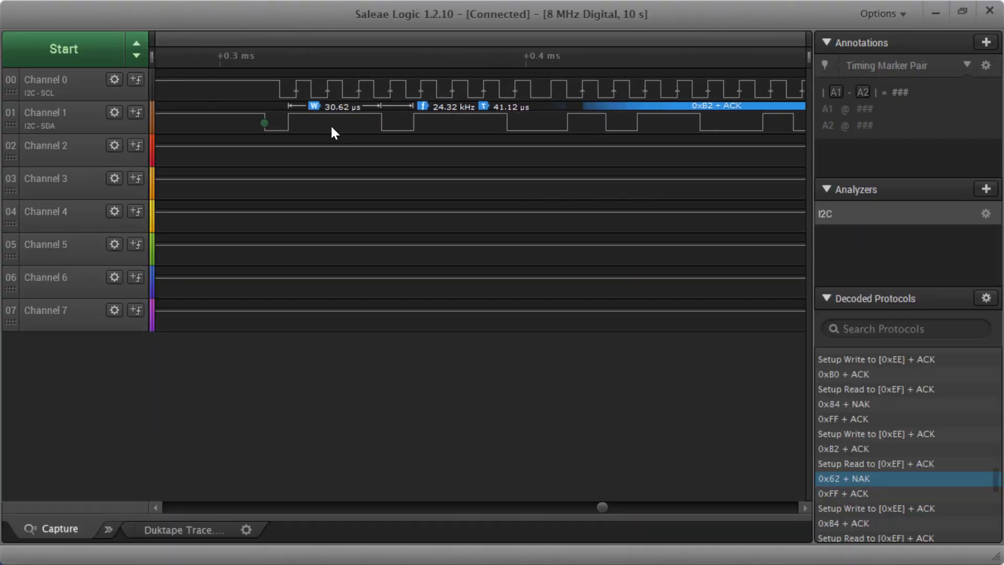
scroll(438, 115, down, 2)
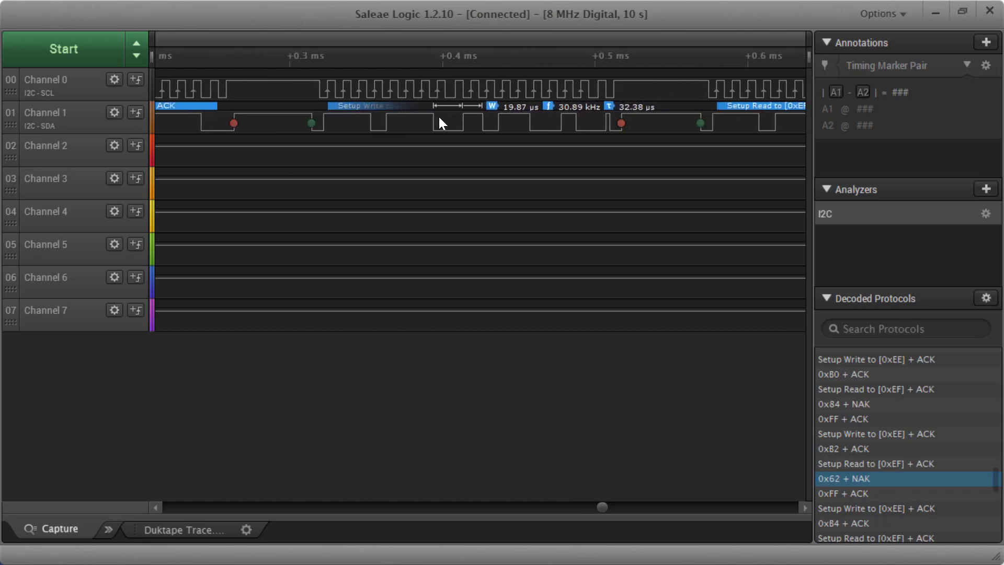
scroll(439, 115, left, 1)
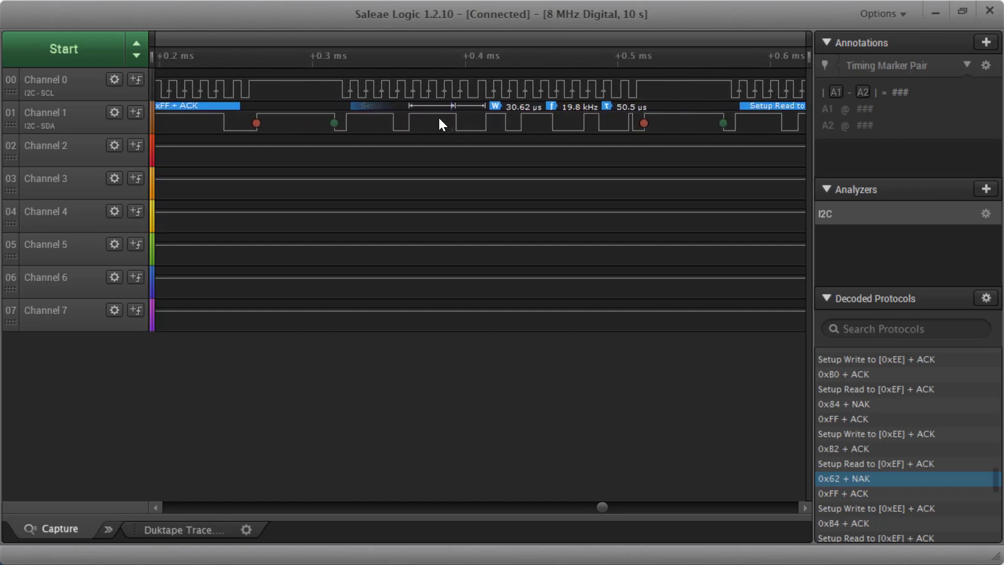